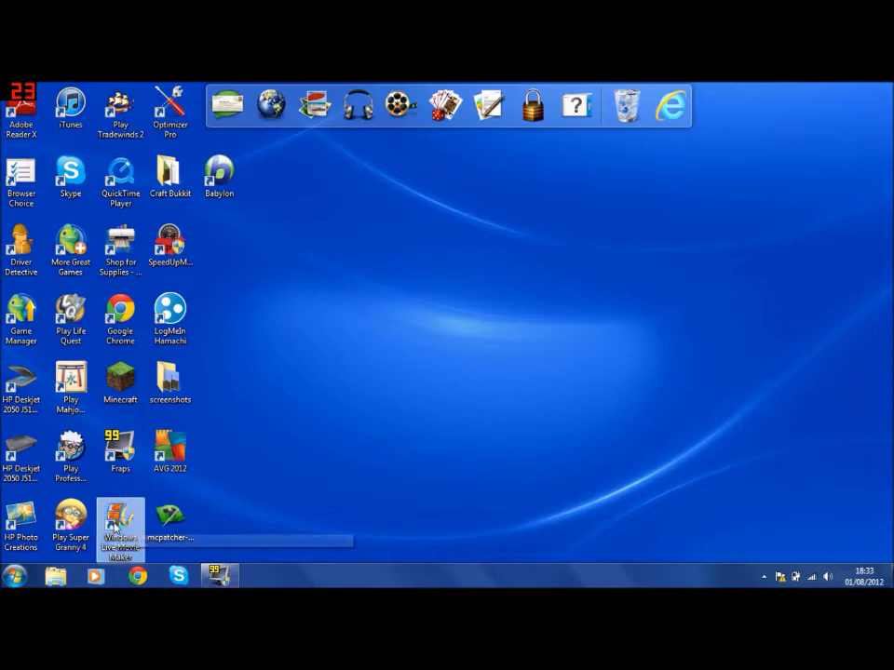
Step: Launch Windows Live Movie Maker from its desktop shortcut
{"action": "left_click", "coordinate": [120, 526]}
{"action": "double_click", "coordinate": [120, 527]}
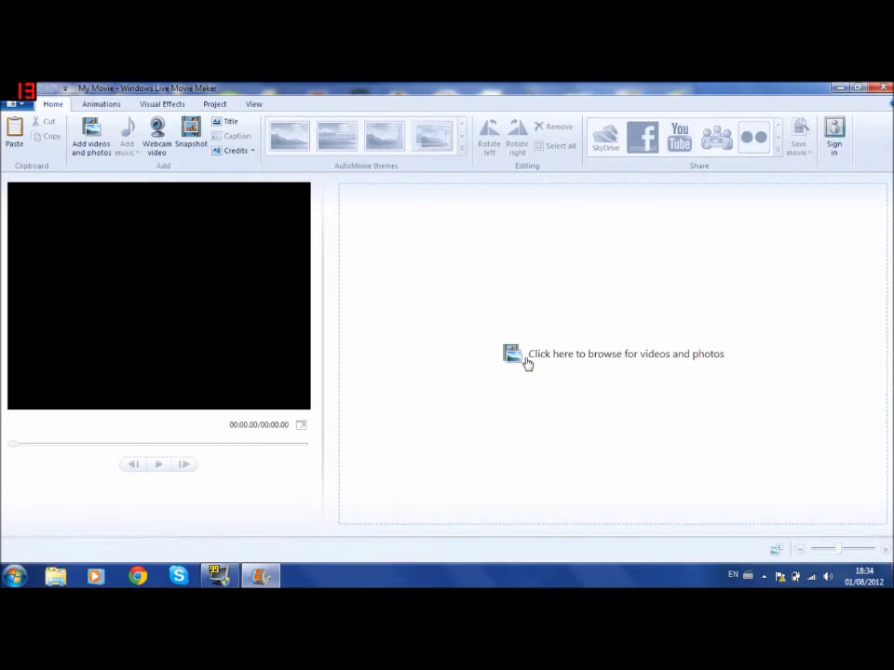
Step: Import the last javaw clip from Record Videos, a 4:50 Minecraft recording
{"action": "left_click", "coordinate": [598, 357]}
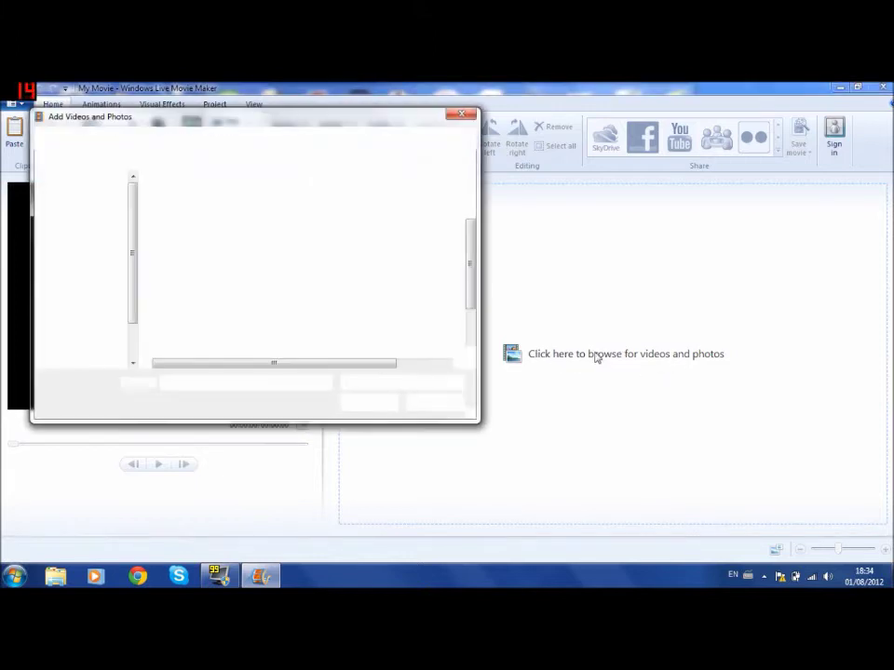
{"action": "left_click_drag", "start_coordinate": [470, 270], "coordinate": [470, 331]}
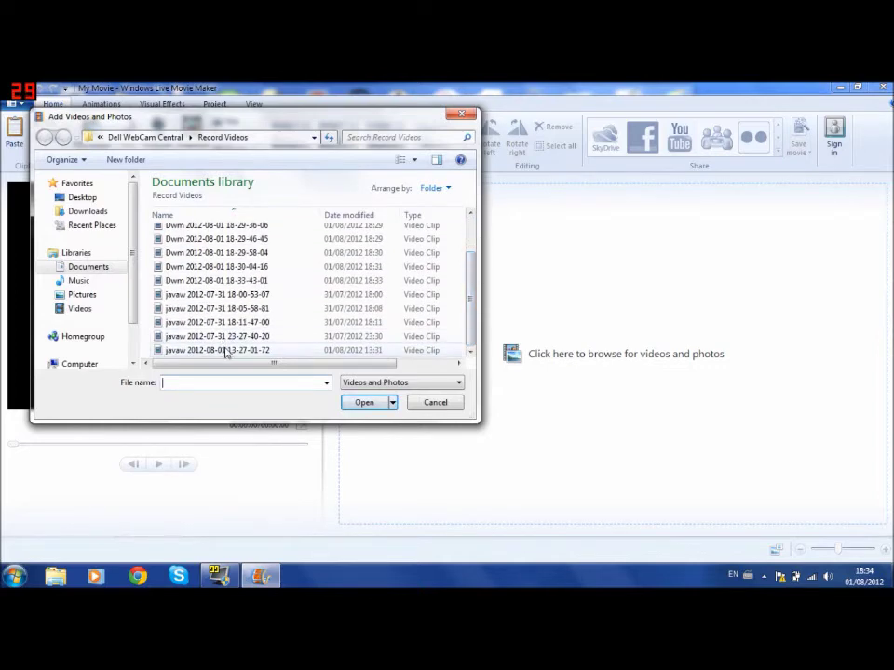
{"action": "double_click", "coordinate": [288, 350]}
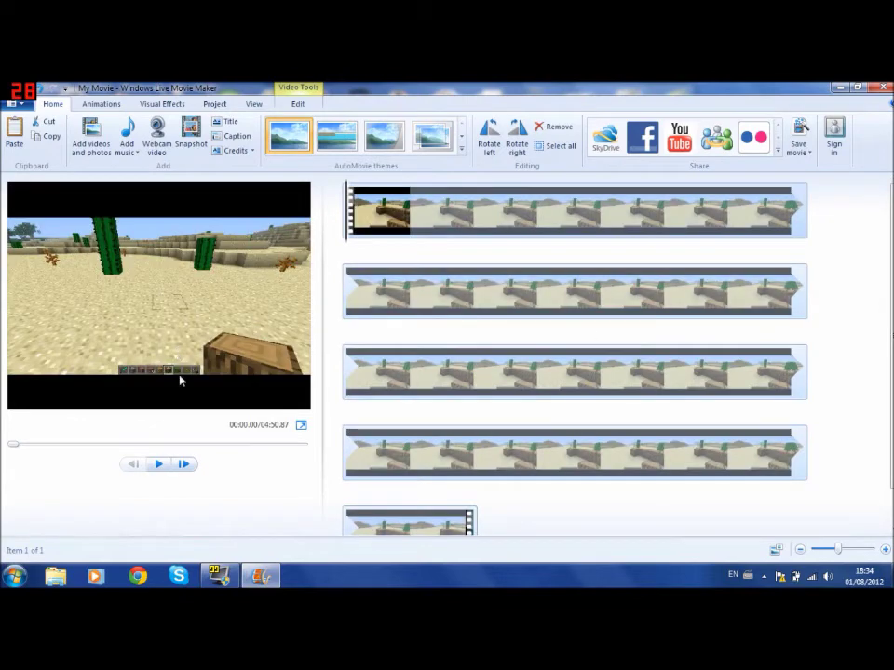
Step: Split the Minecraft clip at 00:32.59 and at 04:11 into three sections
{"action": "left_click", "coordinate": [160, 466]}
{"action": "left_click_drag", "start_coordinate": [16, 447], "coordinate": [45, 453]}
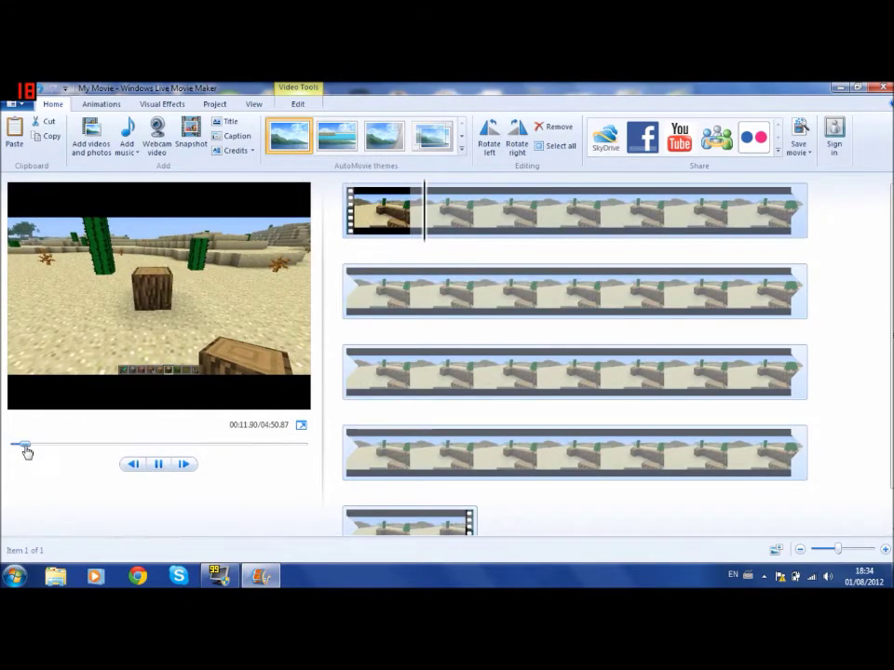
{"action": "left_click", "coordinate": [158, 464]}
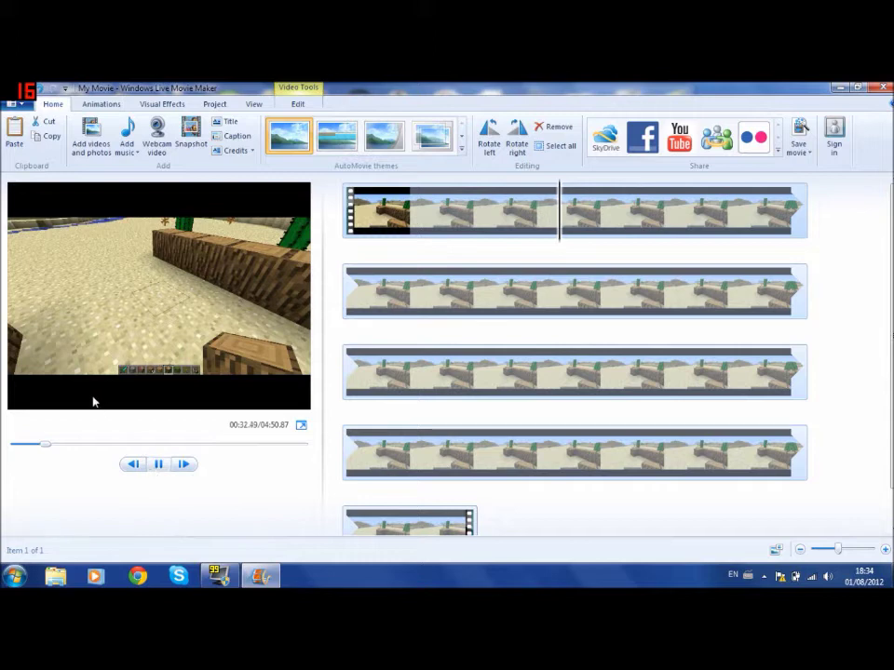
{"action": "left_click", "coordinate": [297, 104]}
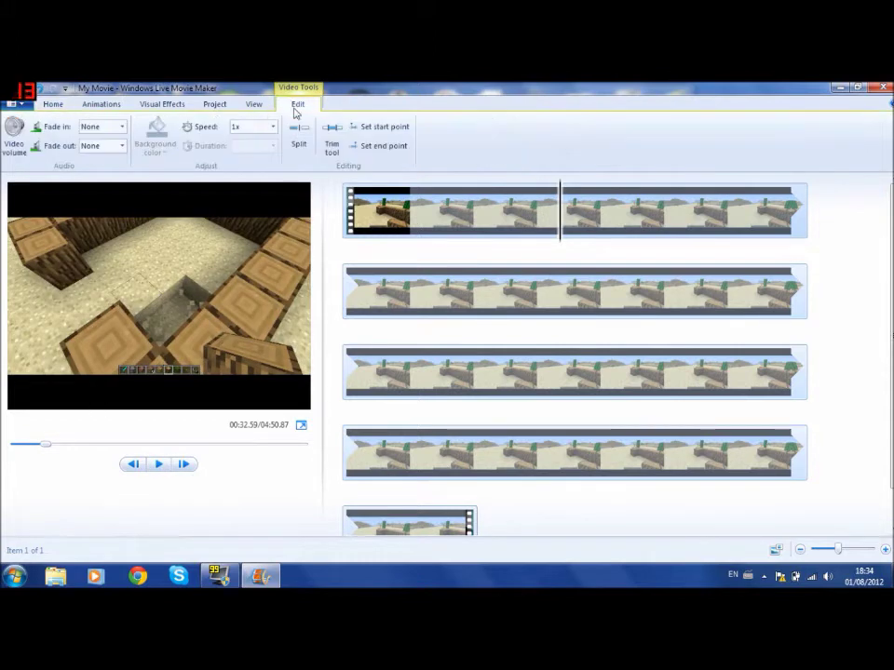
{"action": "left_click", "coordinate": [299, 144]}
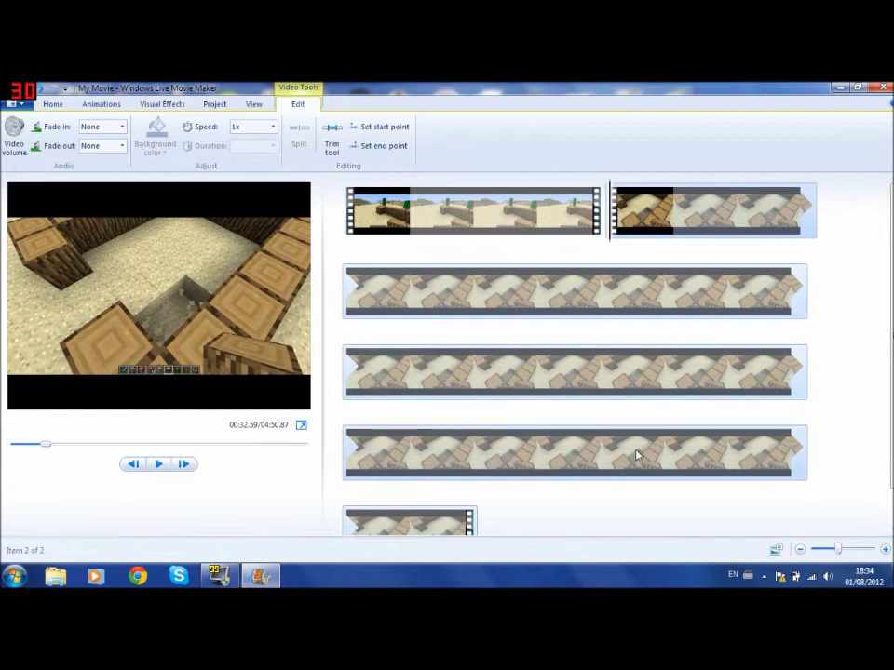
{"action": "left_click", "coordinate": [664, 457]}
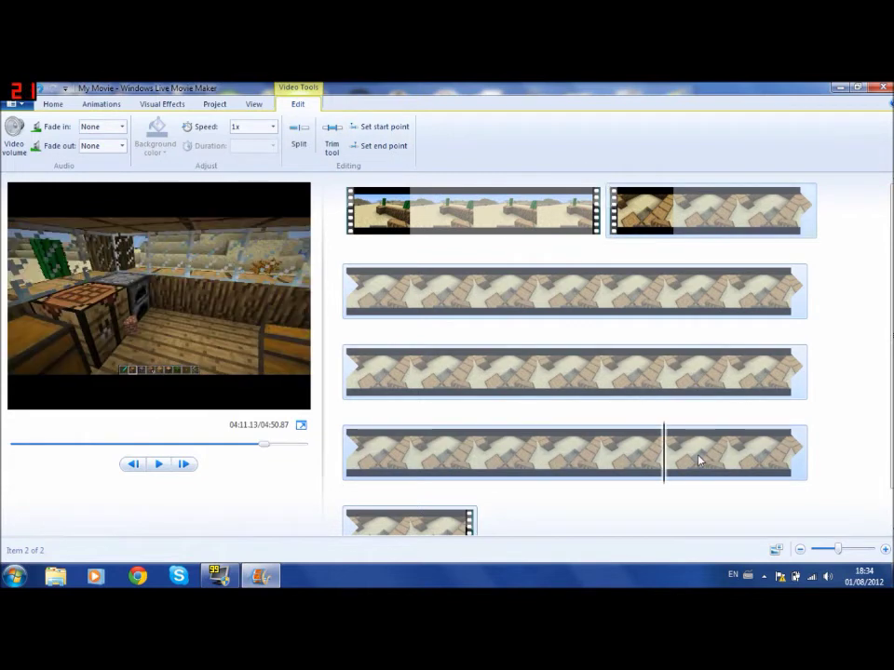
{"action": "left_click", "coordinate": [303, 142]}
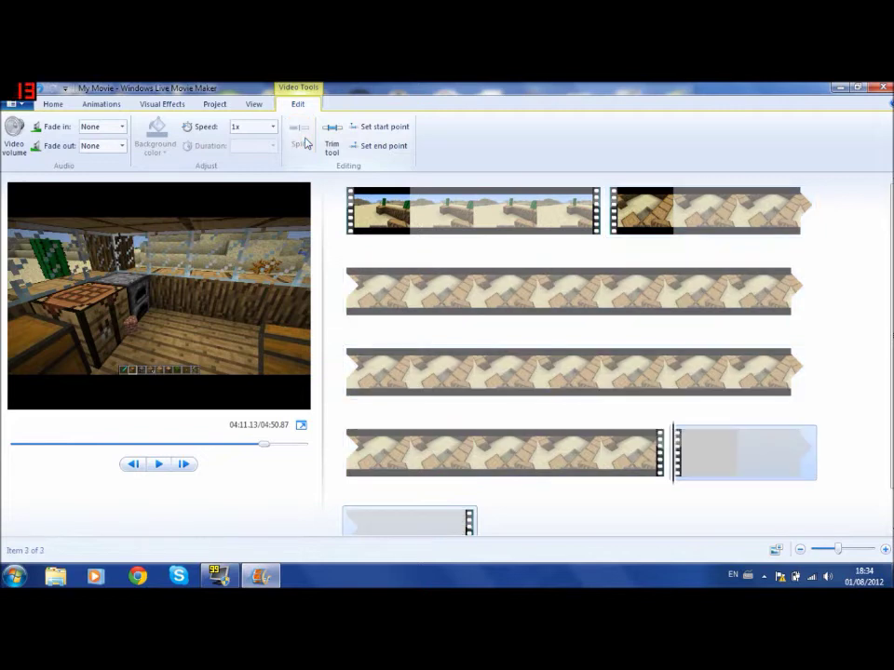
Step: Set the middle clip's speed to 4x, shortening the movie to about 2:07
{"action": "left_click", "coordinate": [537, 377]}
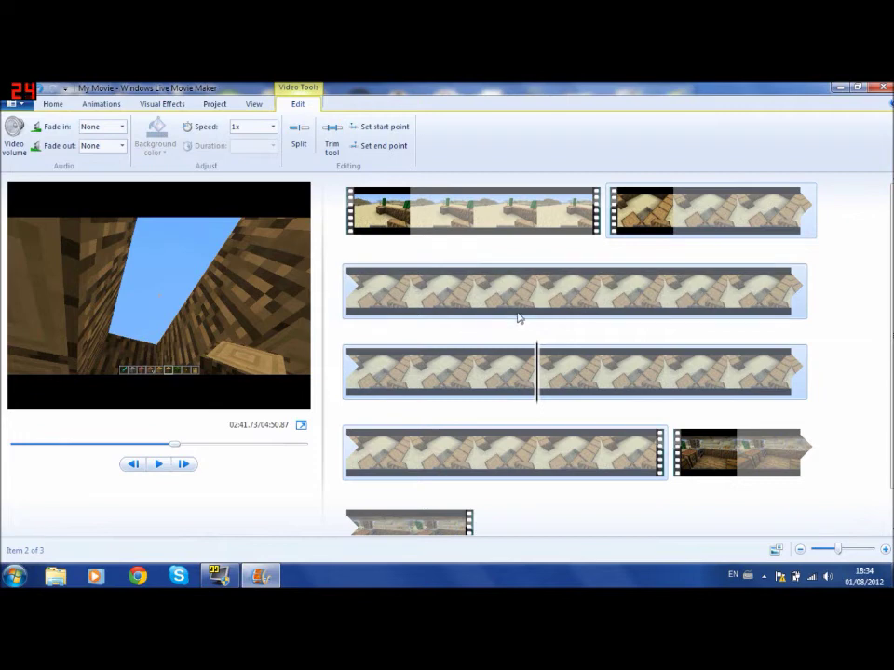
{"action": "left_click", "coordinate": [273, 126]}
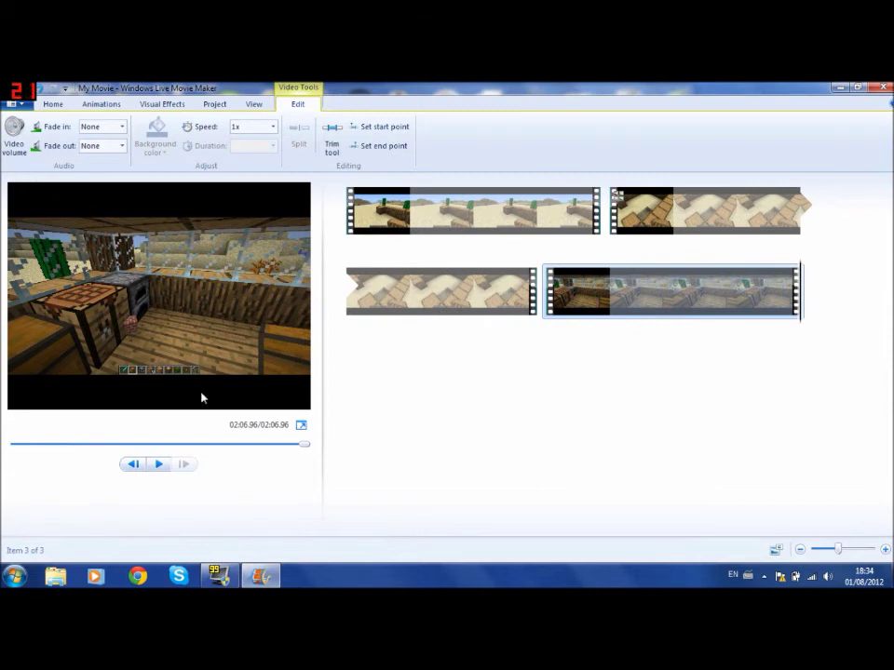
{"action": "left_click_drag", "start_coordinate": [306, 447], "coordinate": [11, 447]}
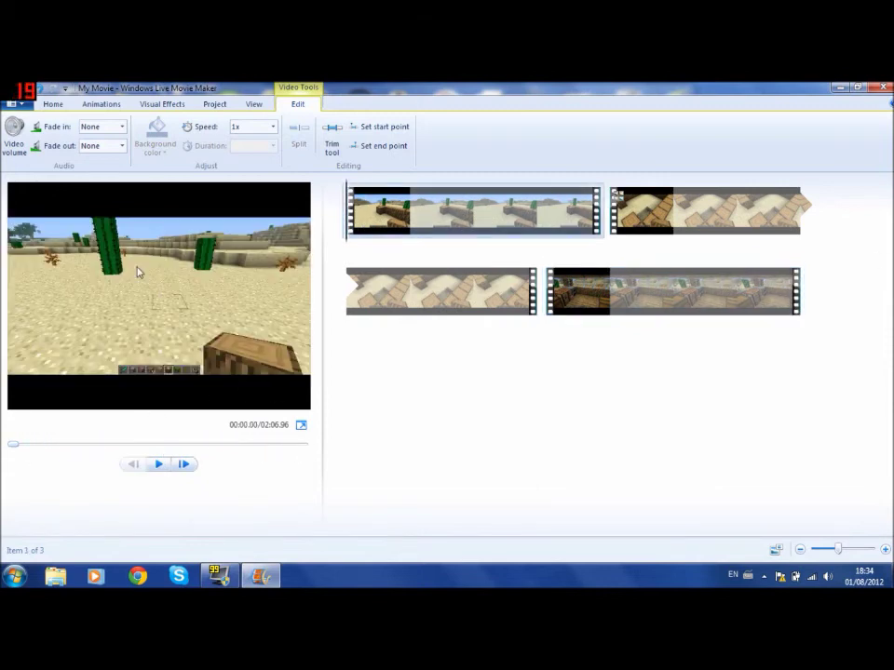
{"action": "left_click", "coordinate": [161, 465]}
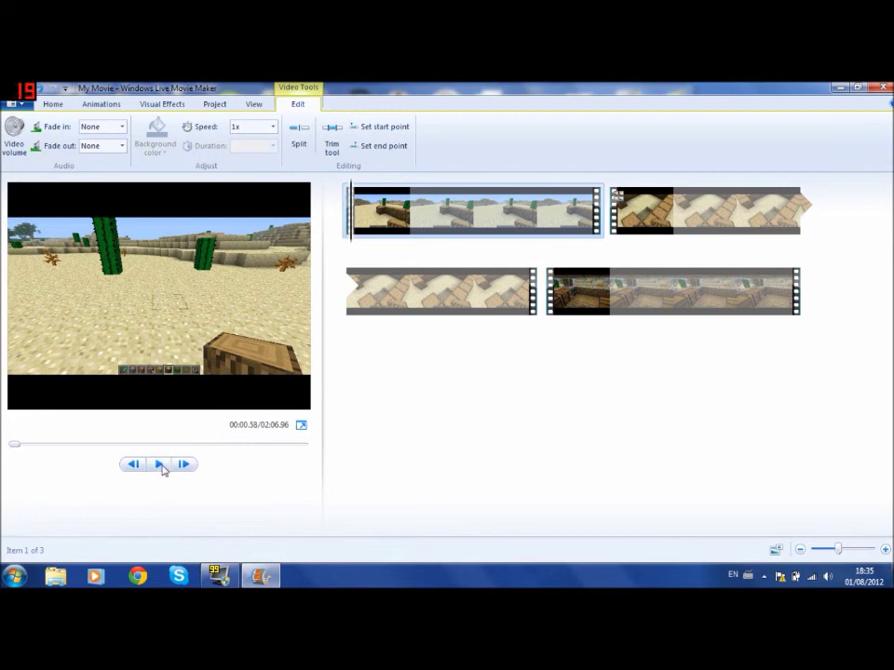